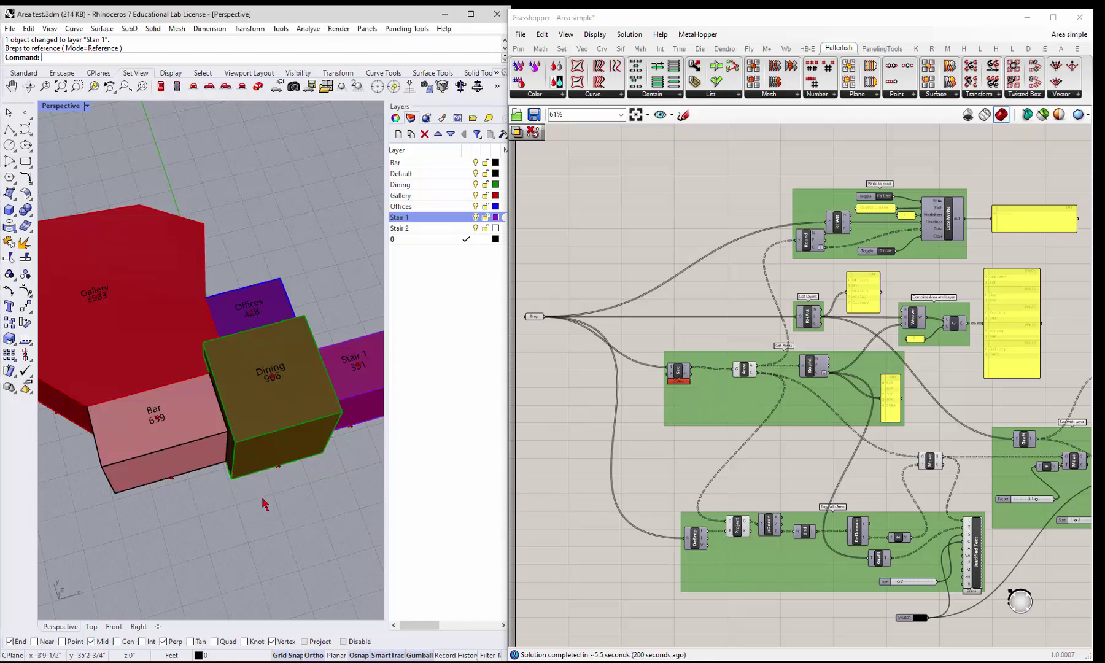
Push the Dining box's face outward so its area tag grows from 906 to 1148
mouse_move(263, 503)
right_down()
mouse_move(264, 388)
mouse_move(279, 468)
mouse_move(247, 493)
mouse_move(260, 490)
right_up()
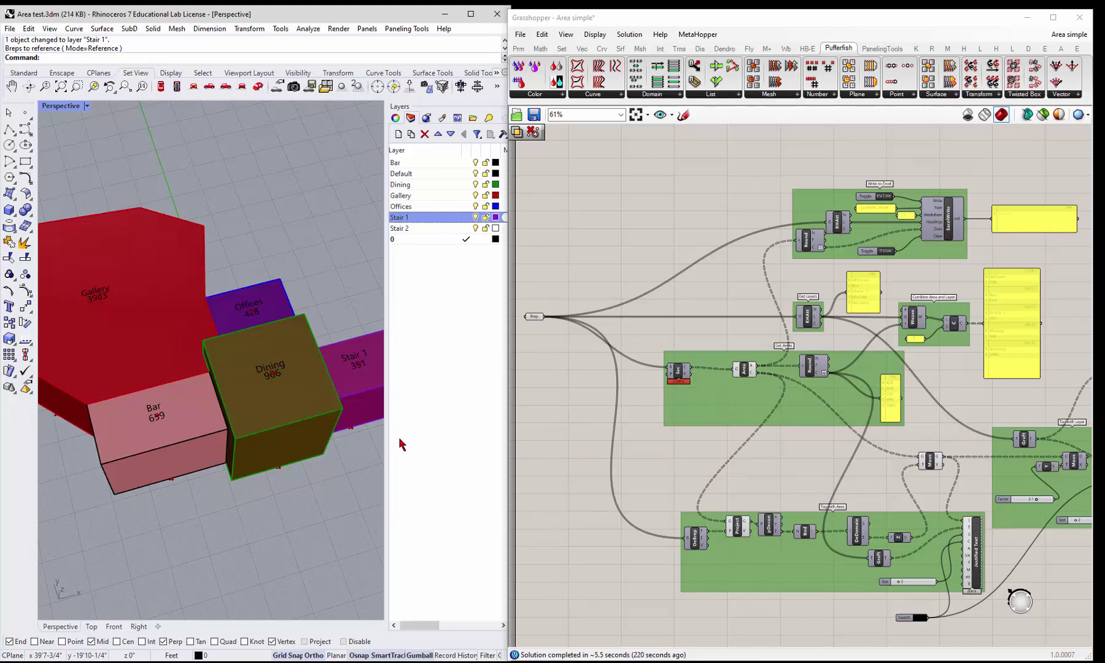
scroll(195, 462, up, 3)
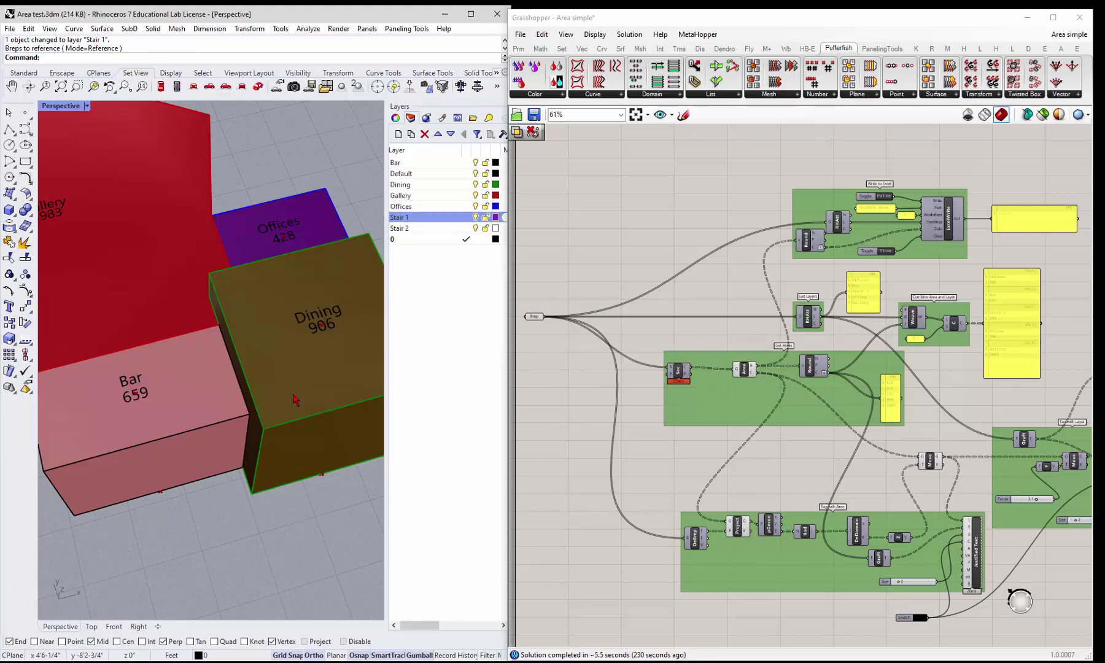
click(295, 402)
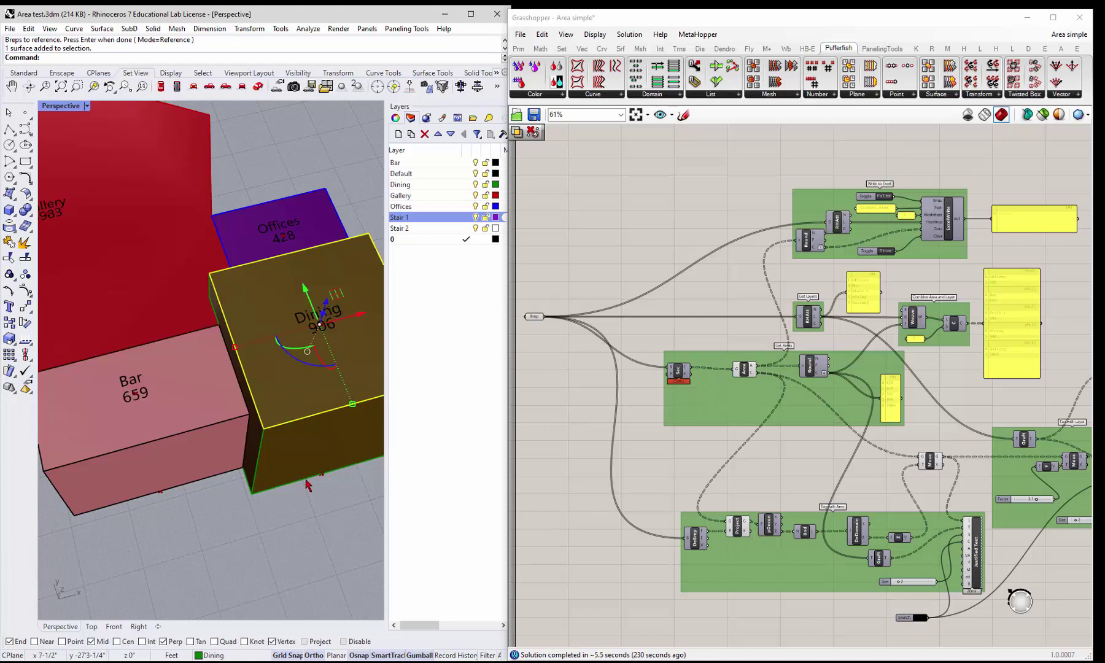
click(308, 485)
scroll(310, 473, down, 3)
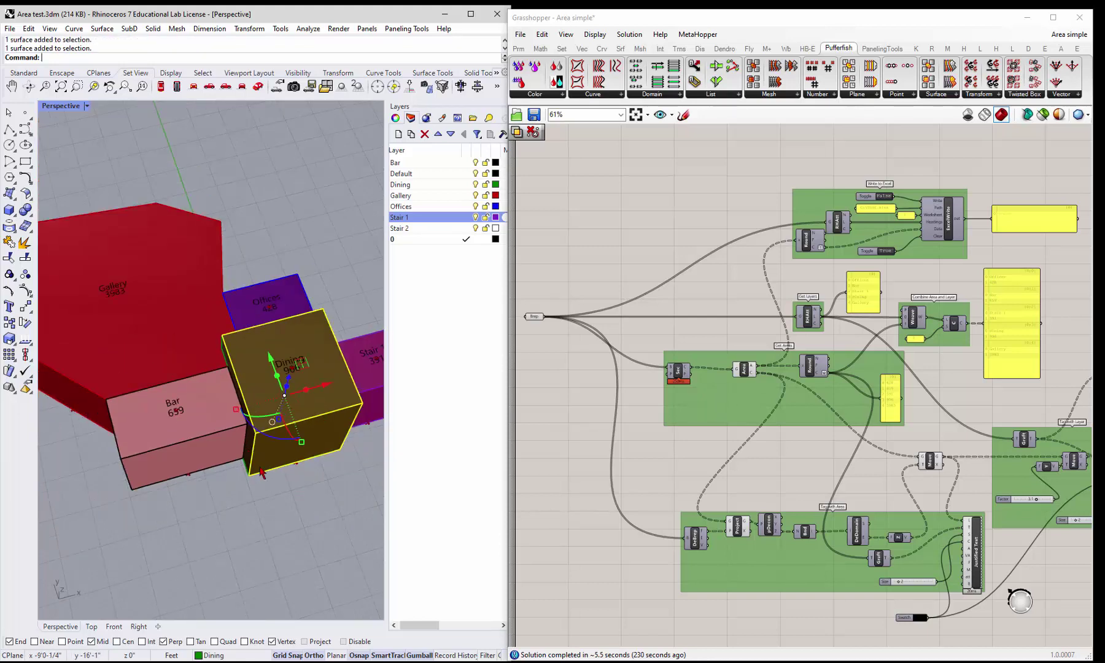
key(Return)
ctrl+shift+click(308, 462)
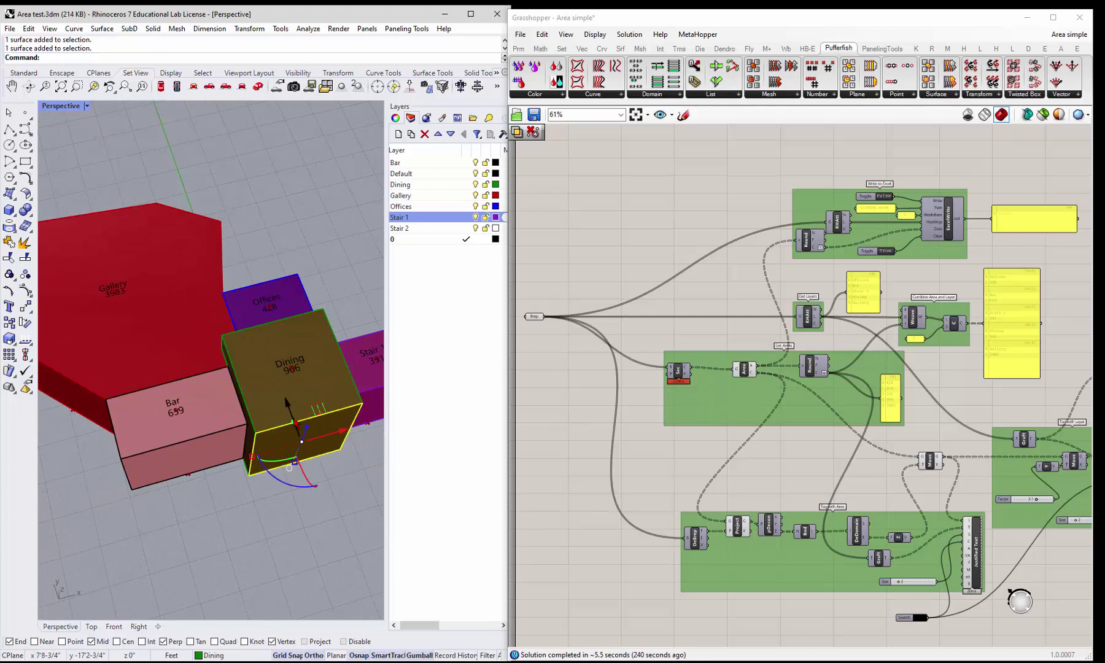
drag(287, 401, 331, 546)
key(Escape)
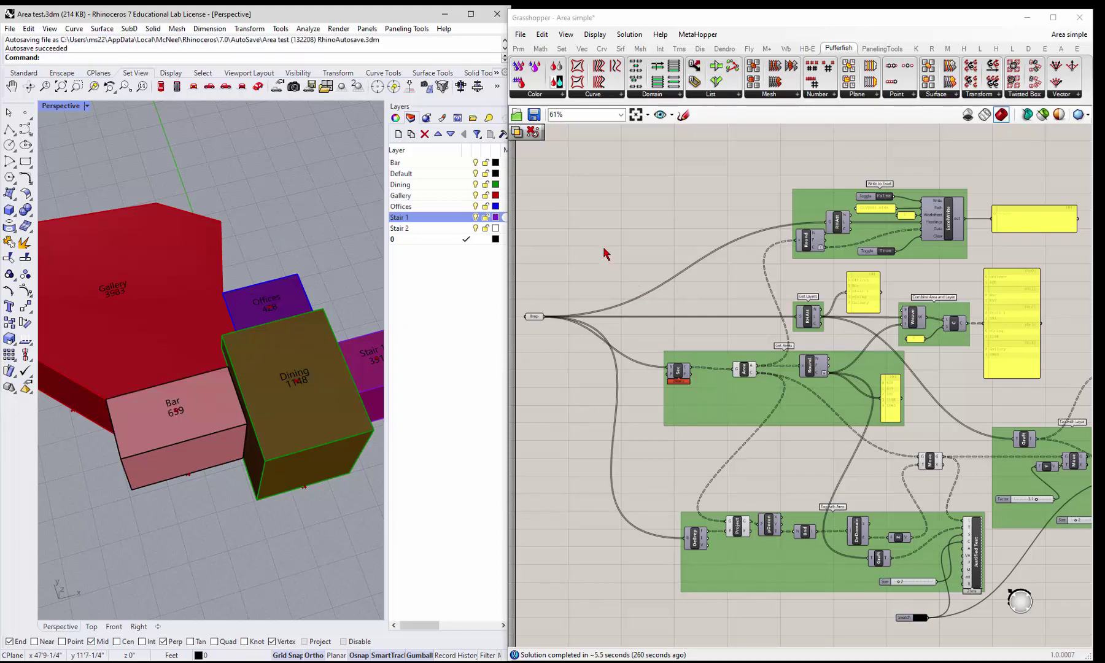
Disable the top group of components together with its output panel
scroll(604, 253, down, 3)
scroll(951, 203, up, 1)
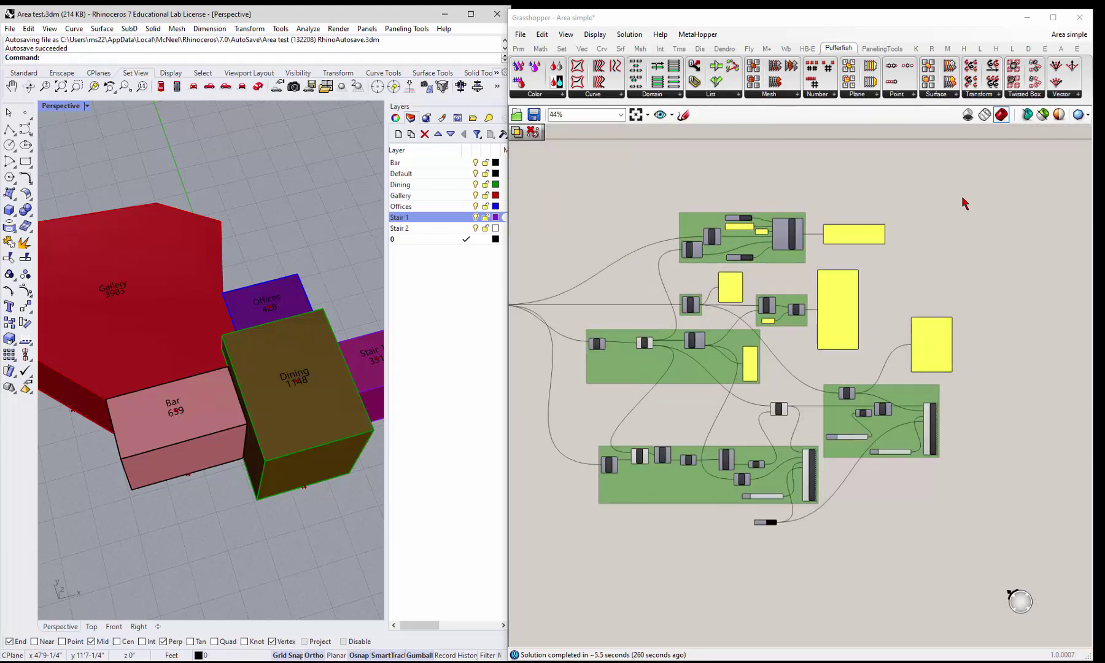
drag(962, 195, 661, 269)
middle_click(709, 241)
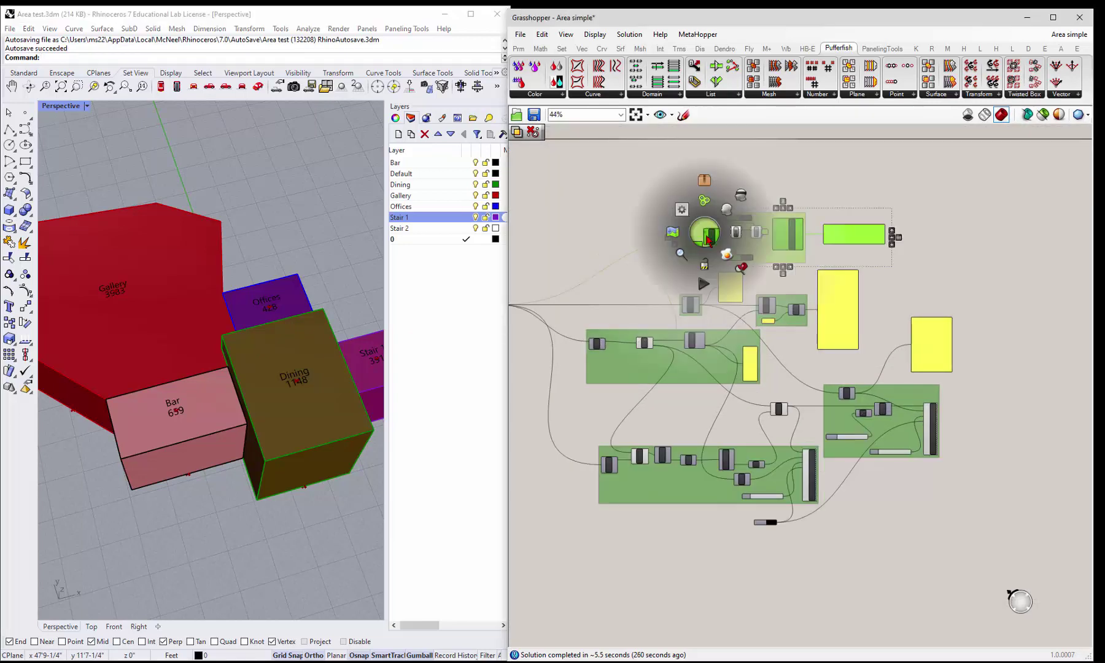
click(756, 243)
click(1006, 516)
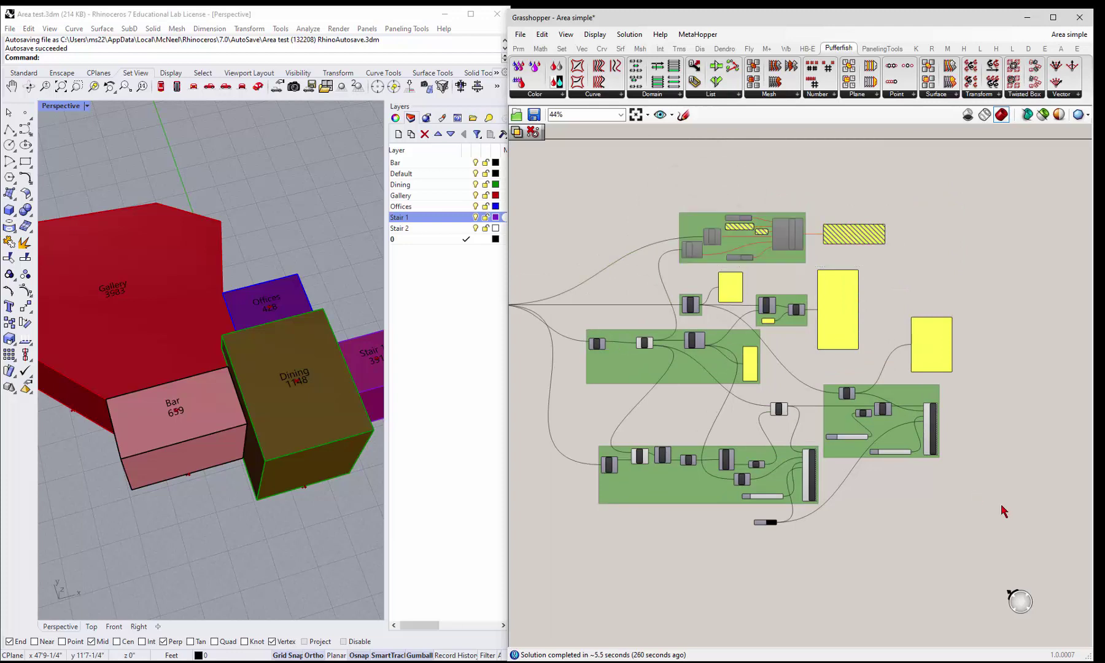
Turn off the Rhino preview for the lower component groups
drag(979, 394, 585, 534)
middle_click(675, 485)
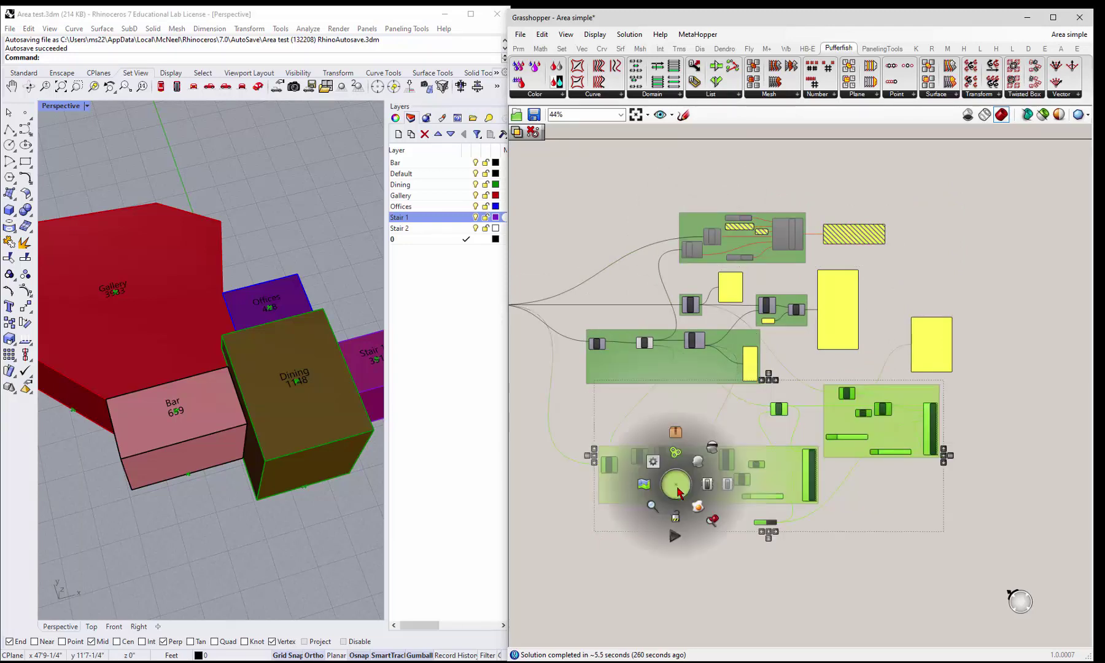
click(721, 491)
click(335, 513)
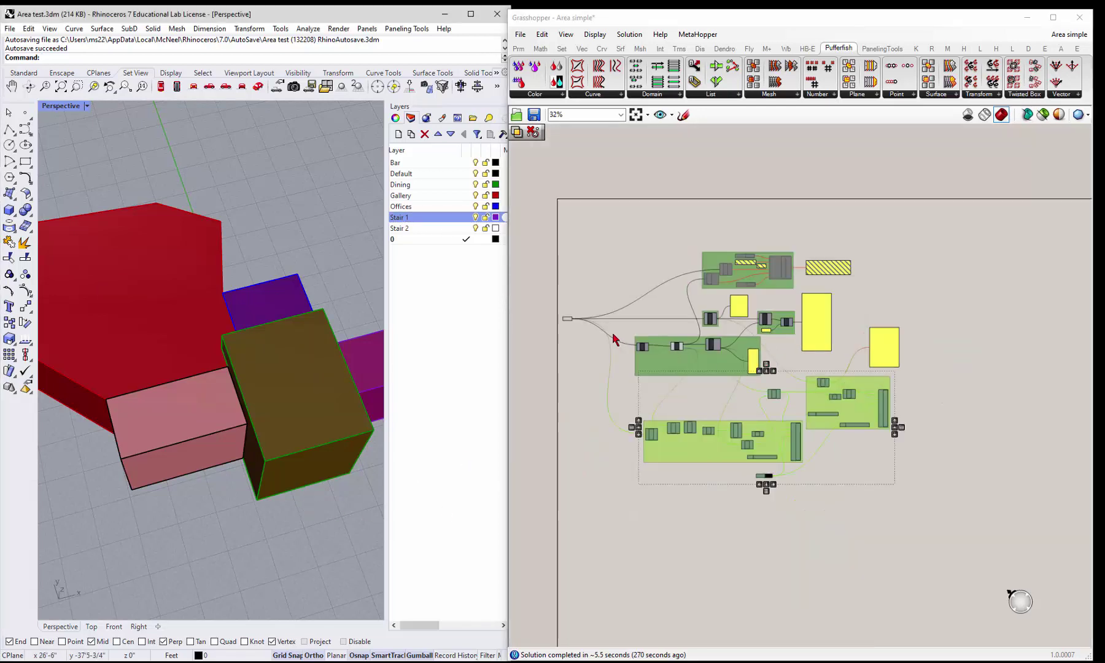
scroll(577, 316, up, 6)
scroll(542, 316, up, 1)
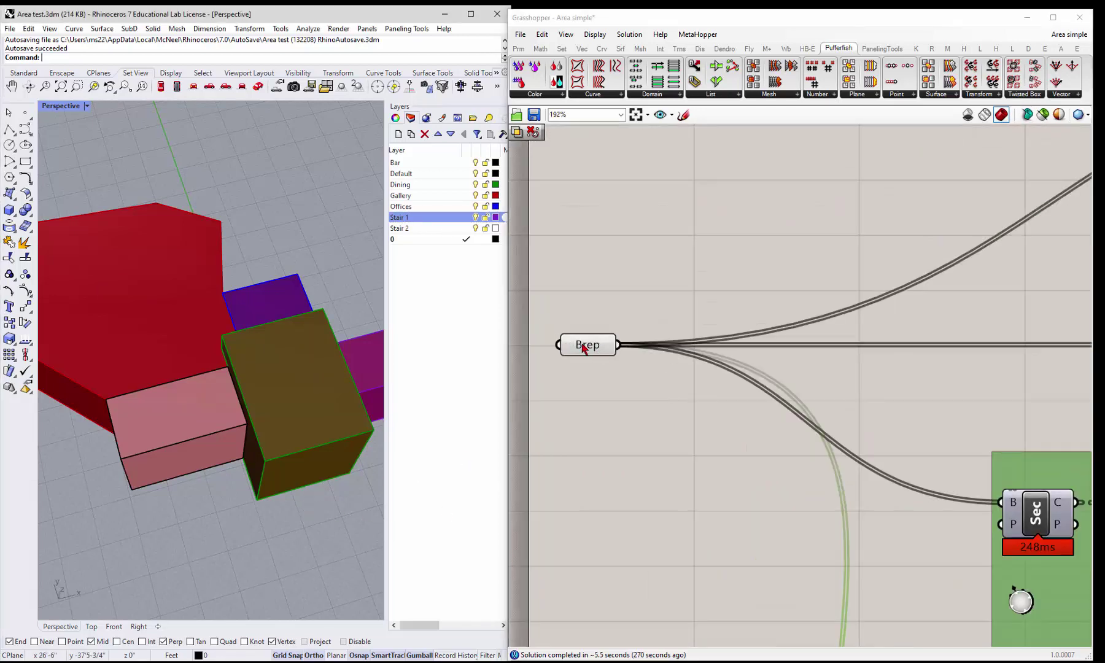
Inspect the Brep parameter's options and close them without changes
right_click(583, 351)
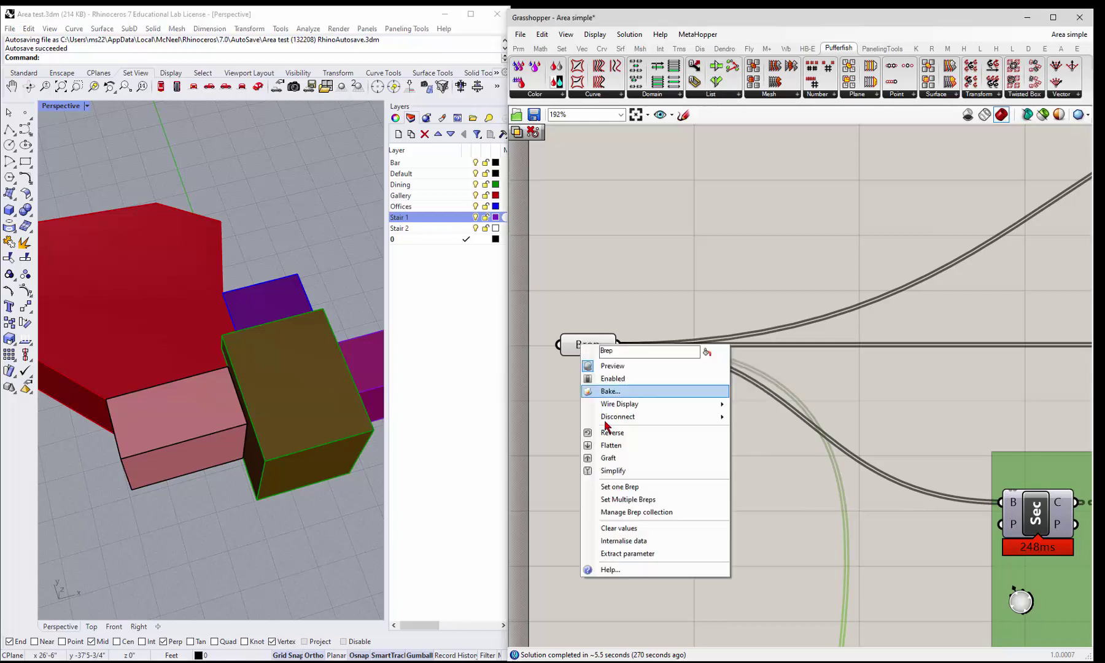
click(491, 431)
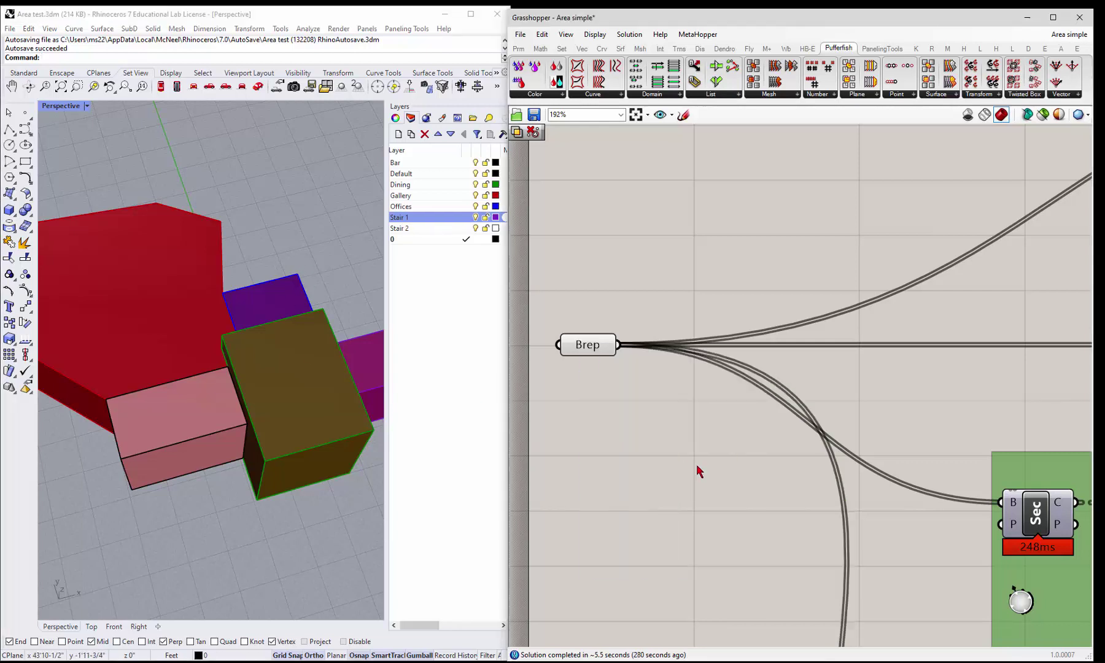
scroll(660, 390, down, 3)
scroll(853, 490, down, 2)
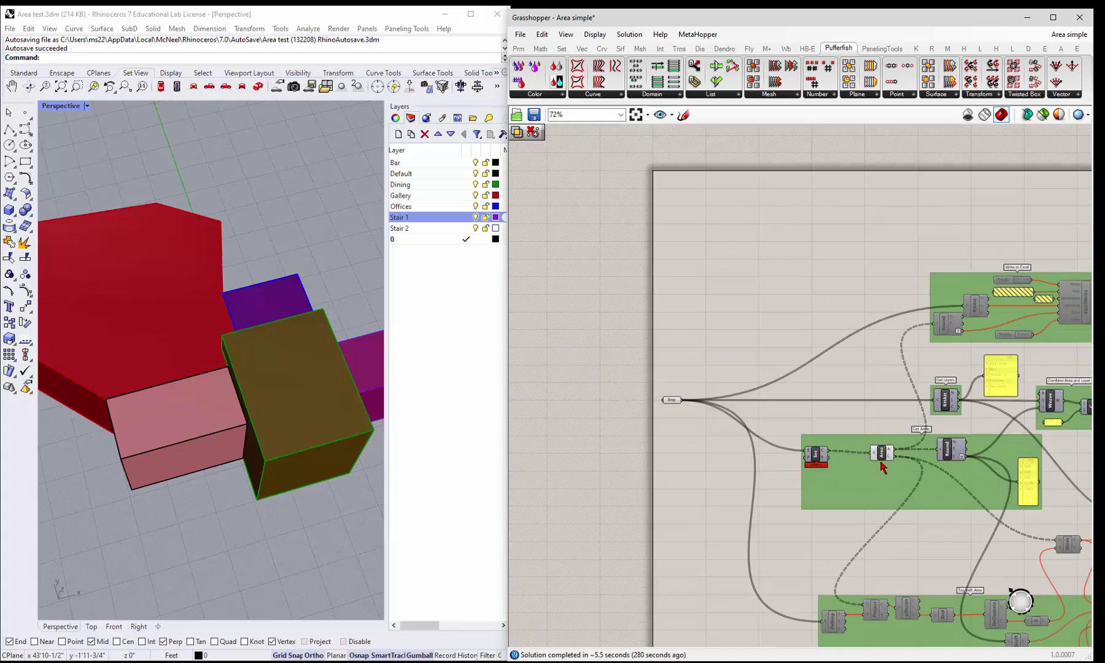
scroll(863, 475, up, 4)
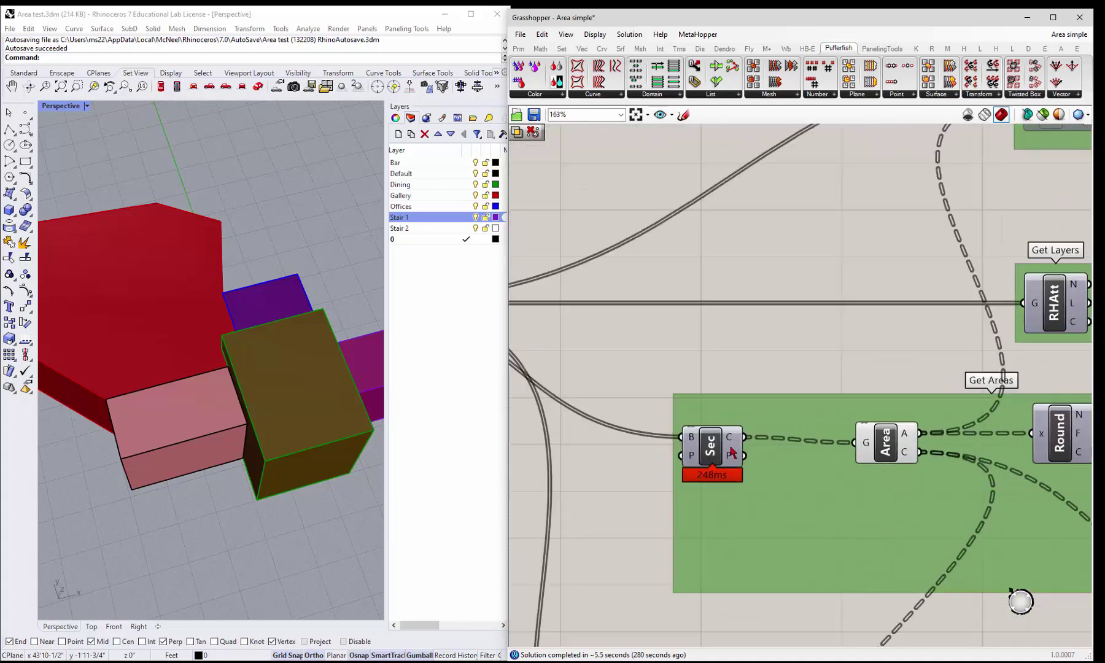
Add a Panel fed by Sec's C output and enlarge it to list five Polyline Curves, {0;0} to {0;4}
double_click(764, 354)
text(panel)
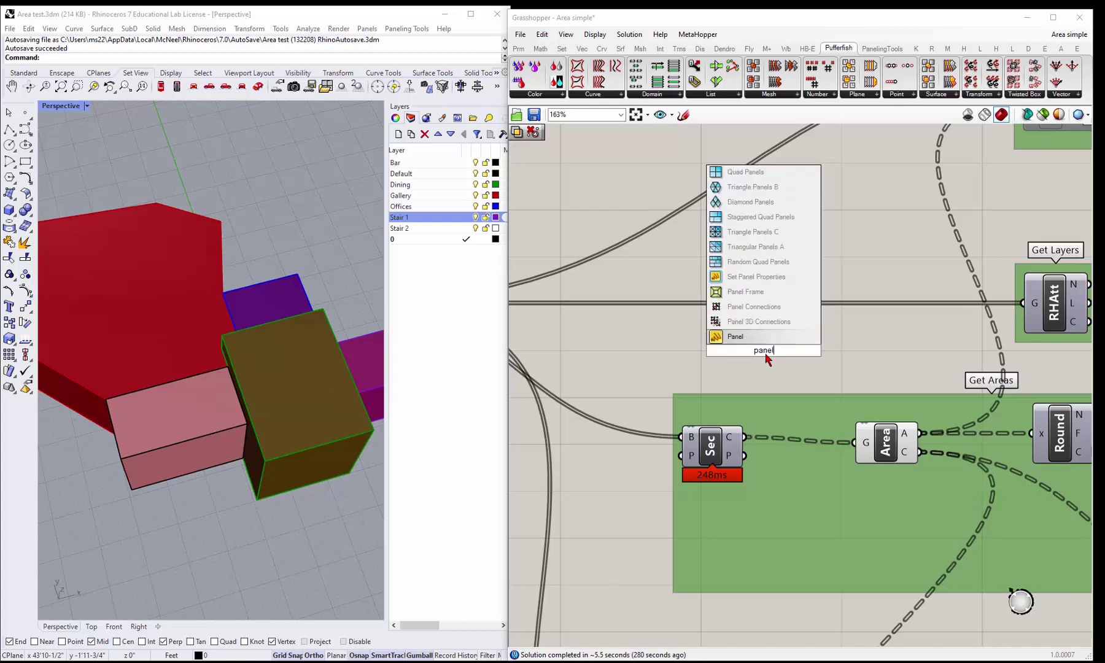
key(Return)
drag(767, 359, 799, 347)
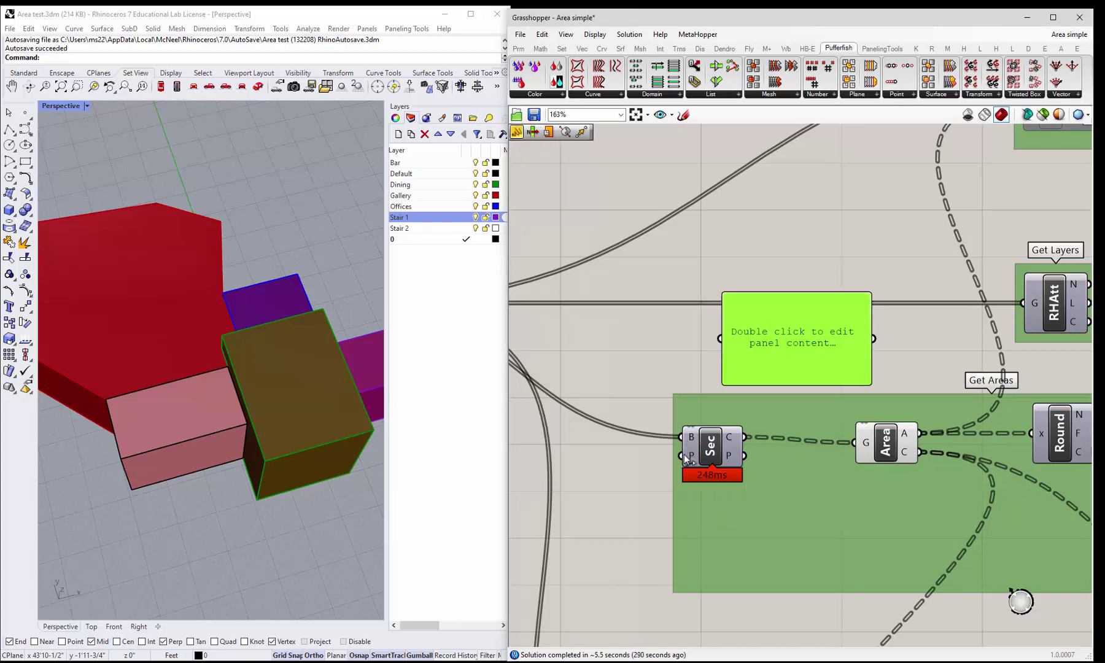
mouse_move(691, 465)
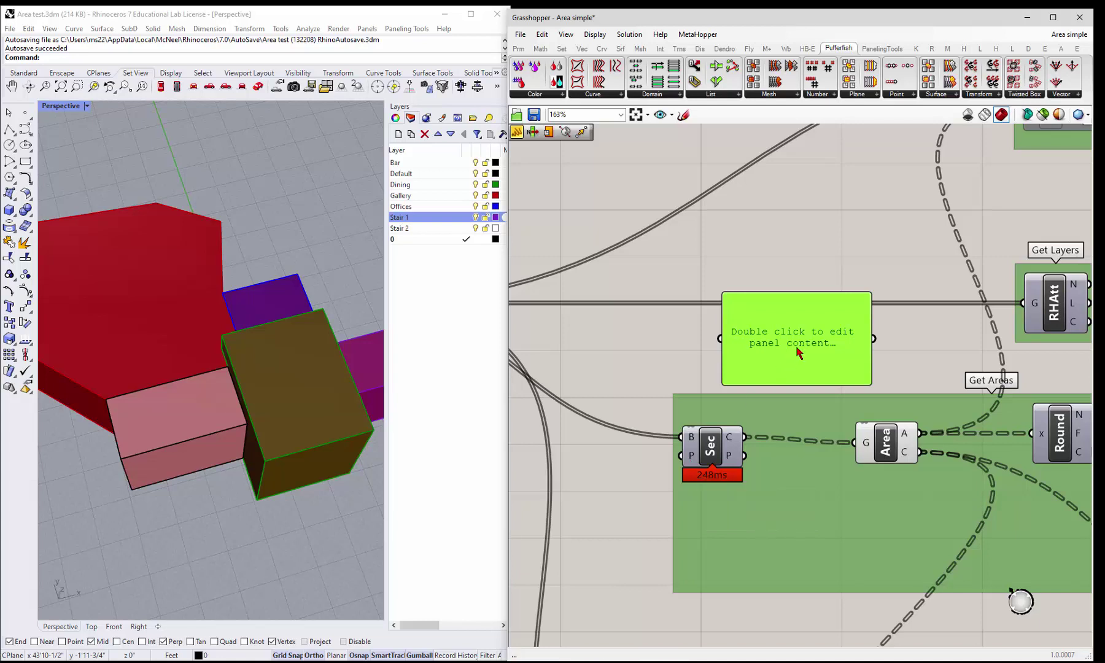
drag(745, 437, 716, 339)
drag(805, 300, 791, 184)
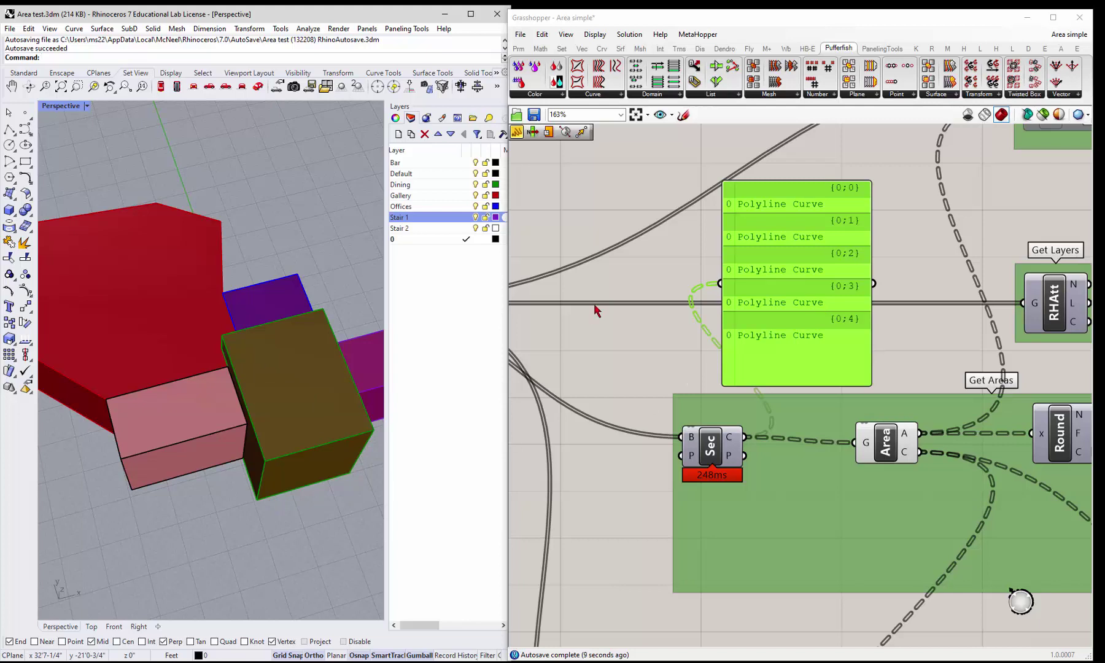
Wire Area's A output into the scratch panel to show the raw mass areas
scroll(593, 326, down, 2)
scroll(864, 391, up, 1)
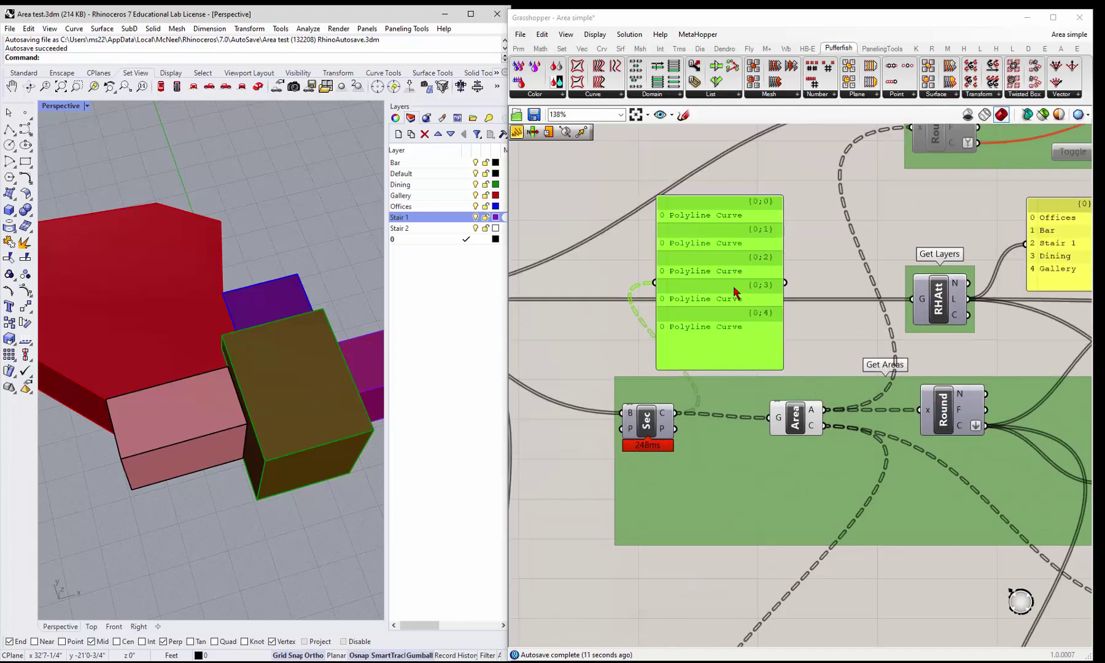
drag(732, 287, 929, 271)
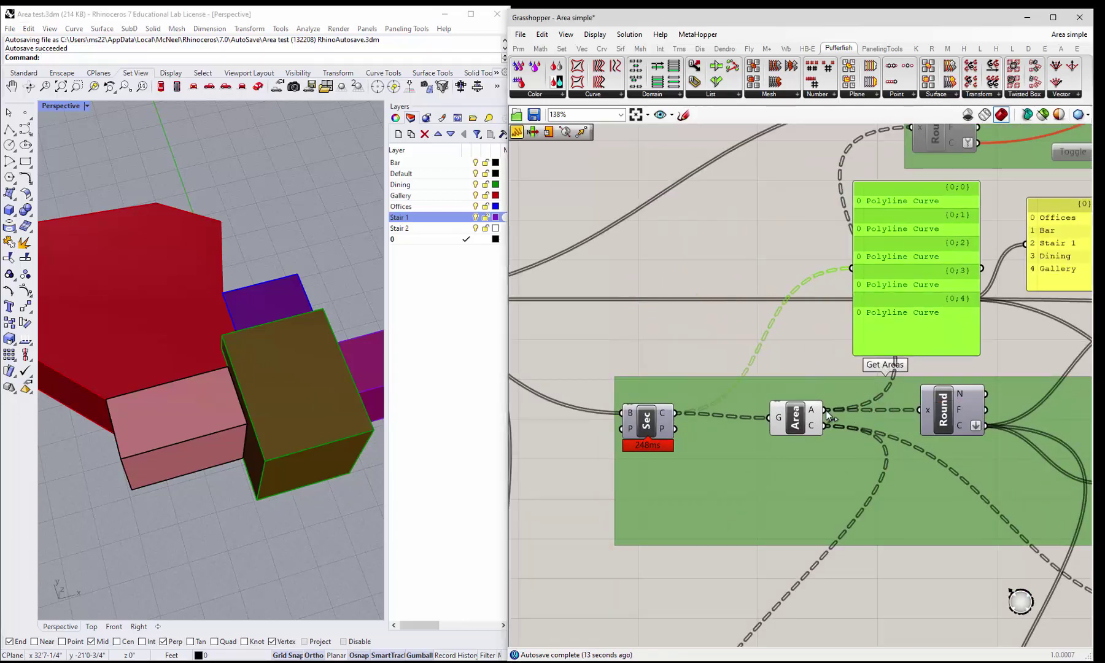
drag(825, 410, 851, 268)
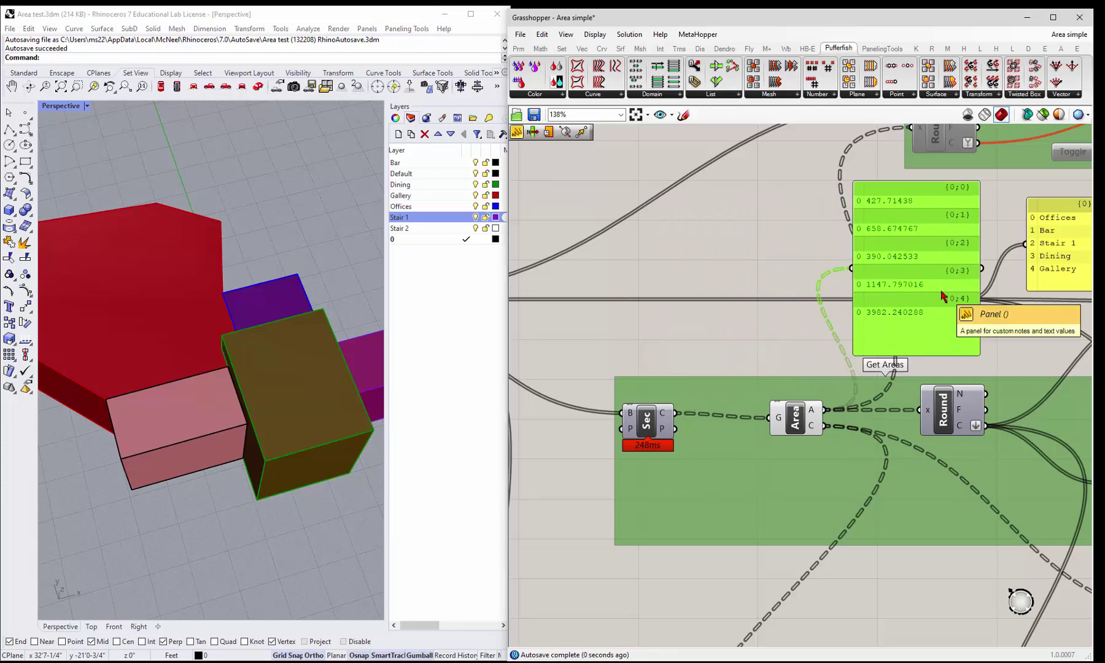
drag(943, 296, 815, 297)
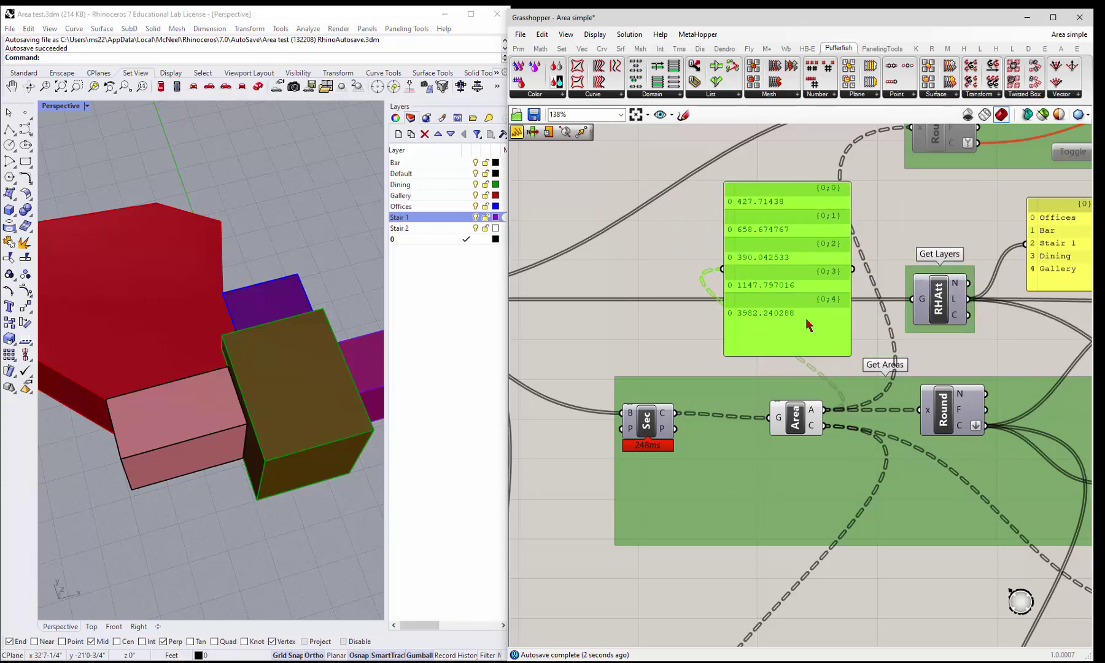
Rewire the scratch panel from Round's C output to compare the rounded areas, then delete it
scroll(791, 318, down, 2)
scroll(889, 332, up, 2)
drag(692, 294, 991, 370)
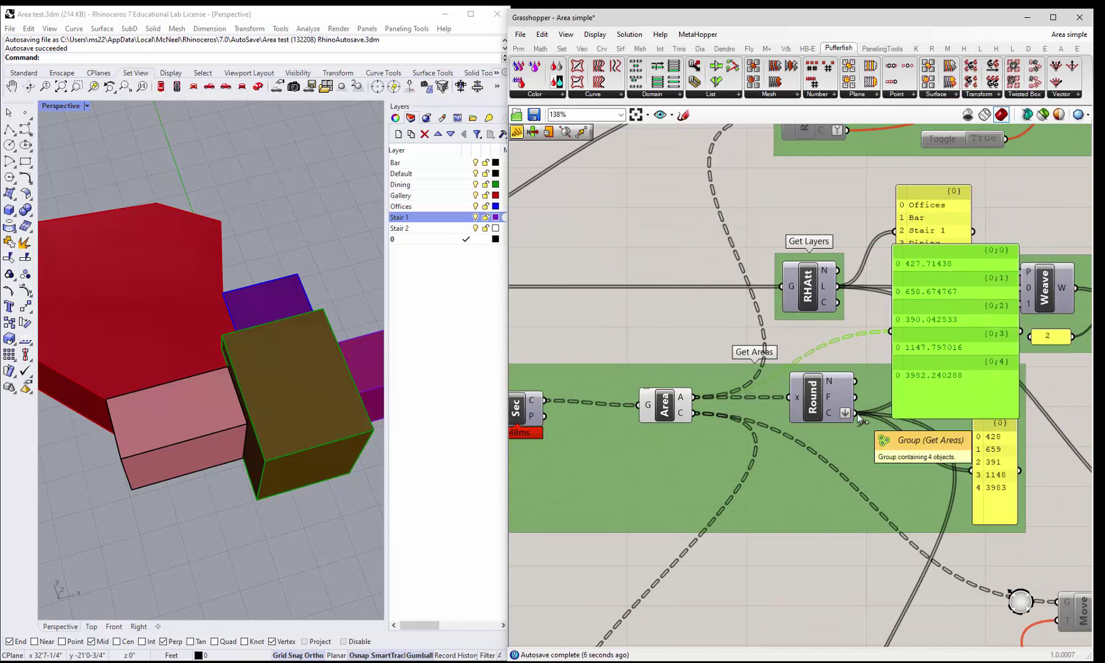
drag(860, 418, 891, 331)
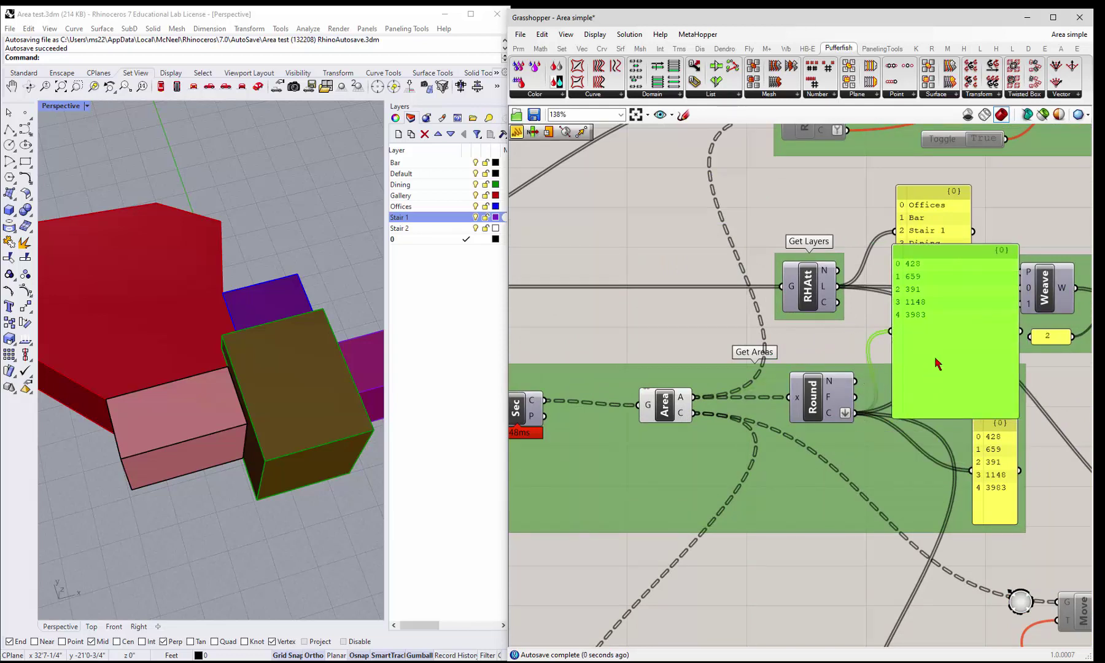
drag(937, 363, 734, 330)
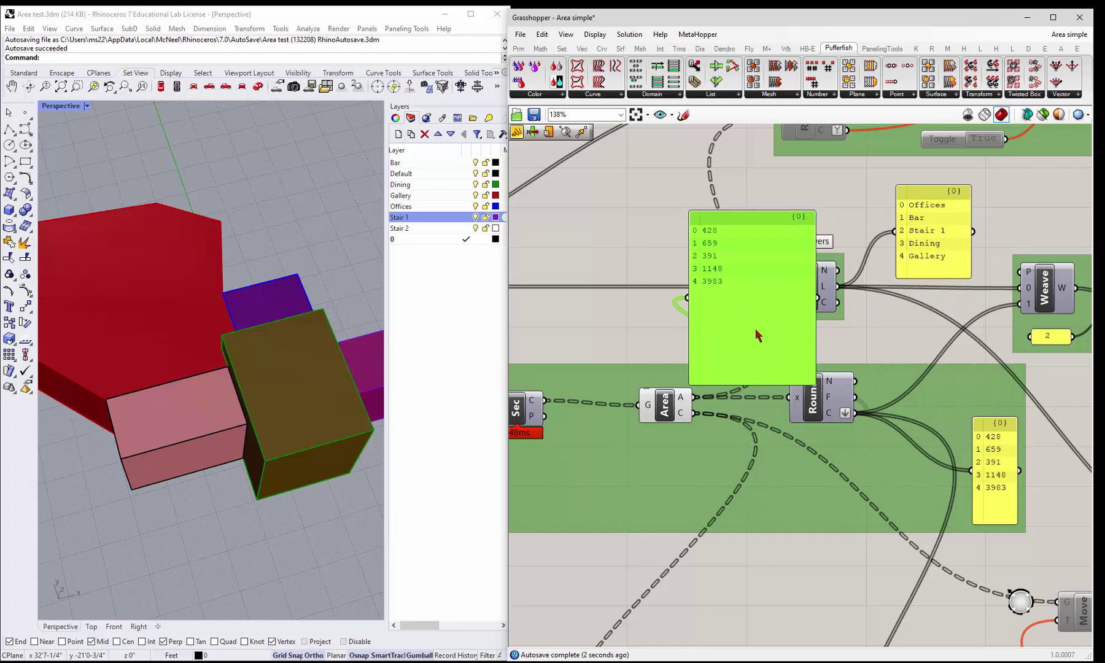
key(Delete)
scroll(651, 354, down, 2)
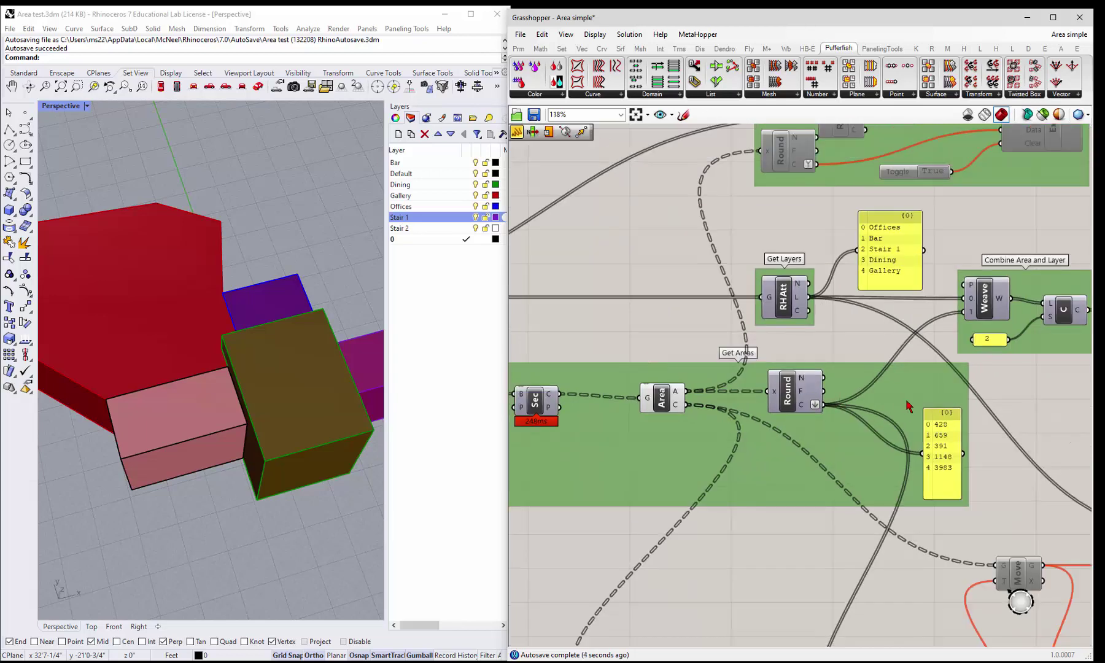
scroll(836, 338, down, 2)
scroll(829, 334, up, 4)
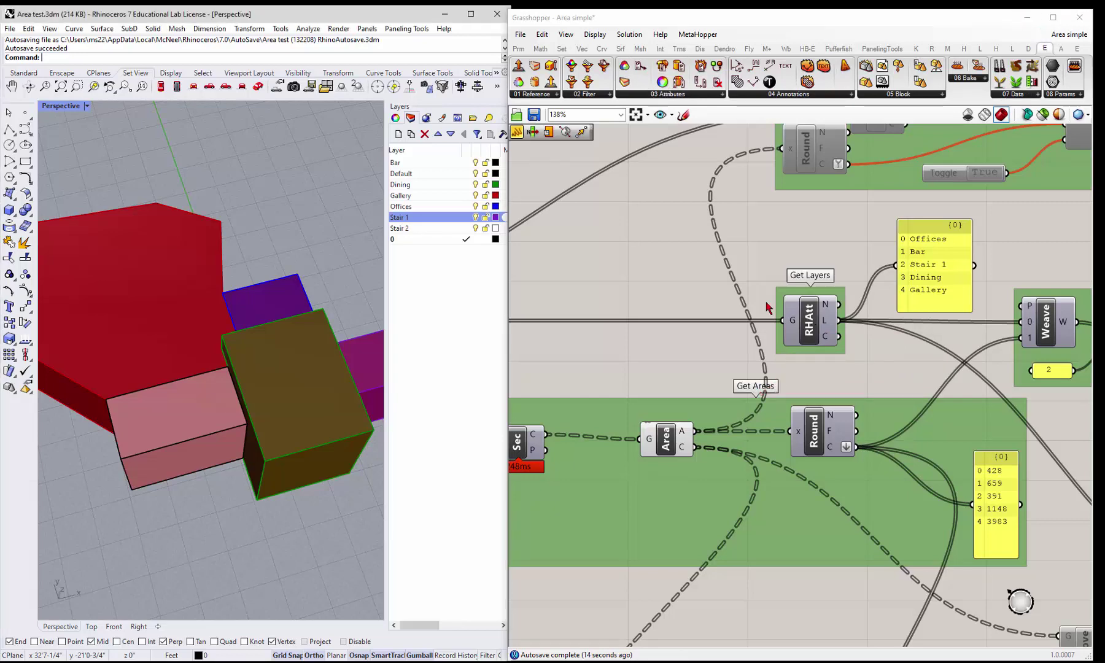
scroll(826, 329, down, 4)
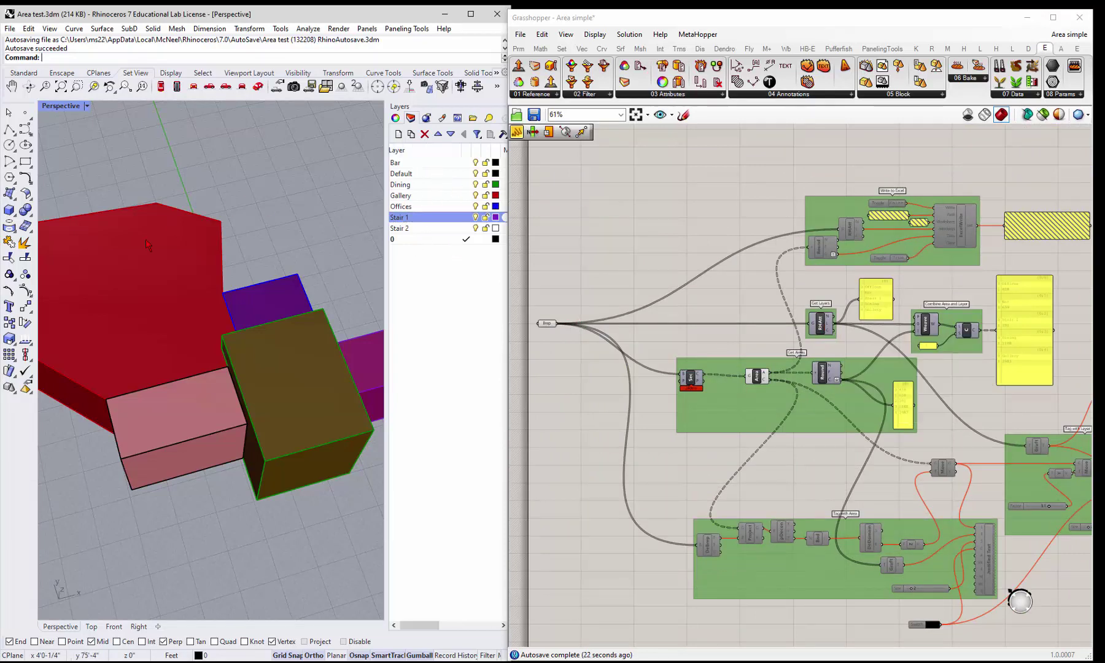
scroll(551, 329, up, 2)
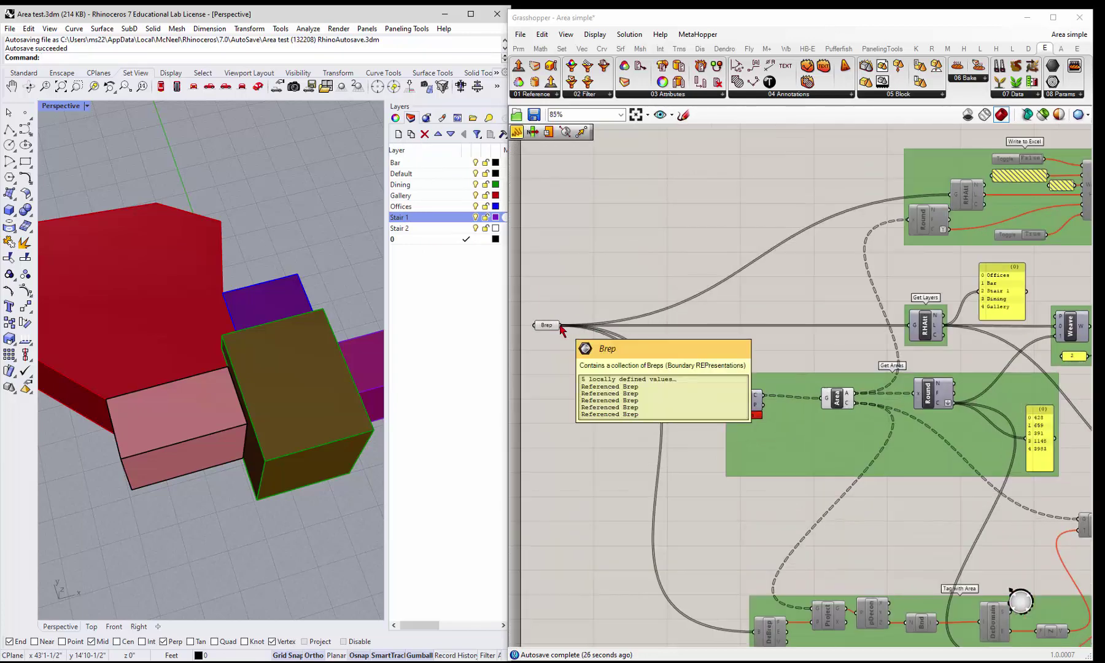
scroll(721, 364, down, 3)
scroll(621, 330, up, 2)
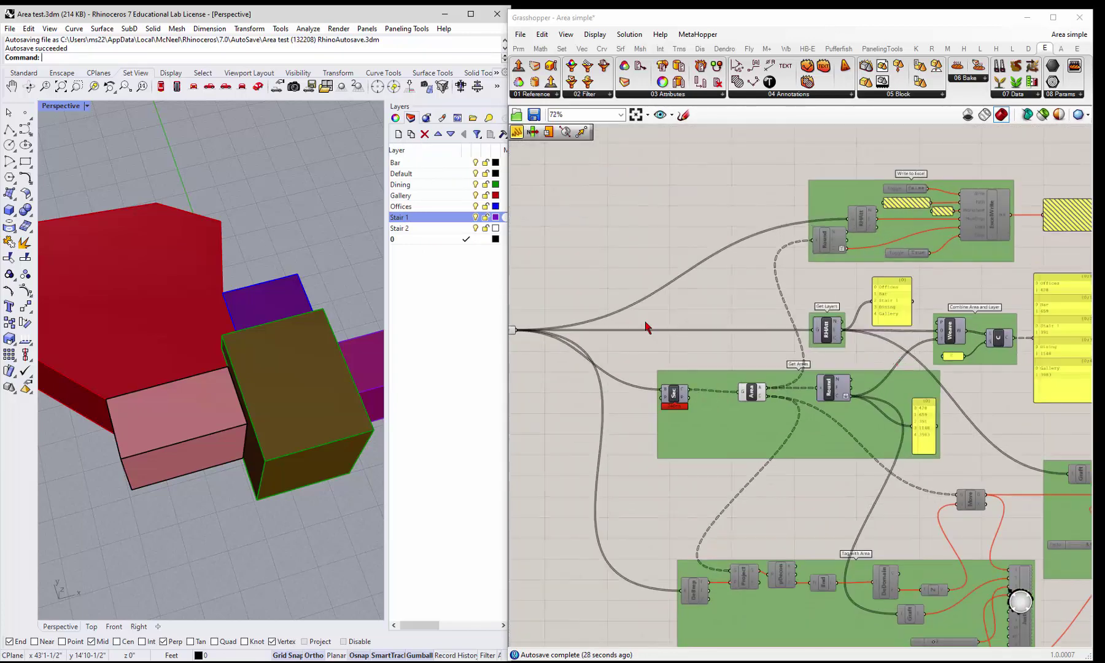
scroll(888, 368, up, 4)
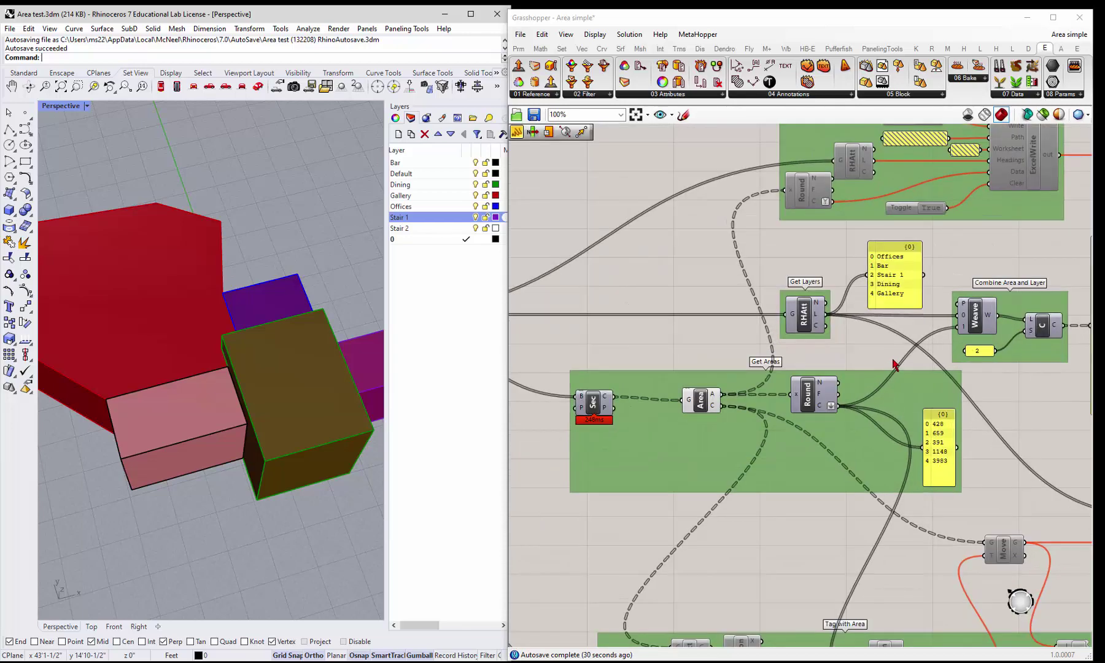
scroll(652, 299, down, 1)
scroll(914, 293, down, 5)
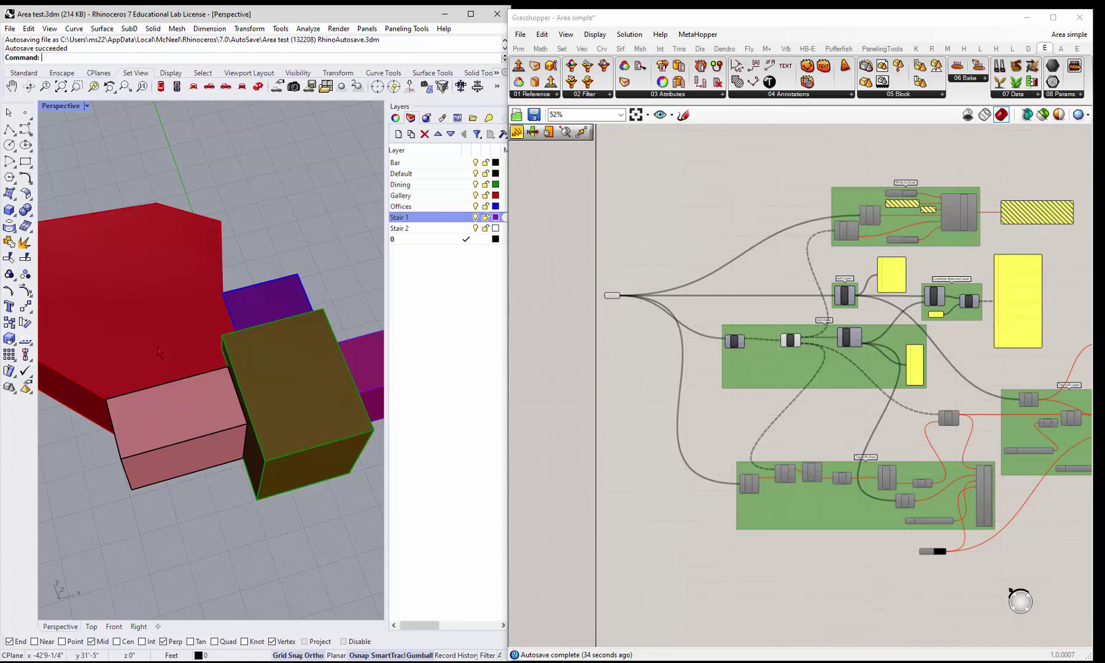
scroll(933, 277, up, 4)
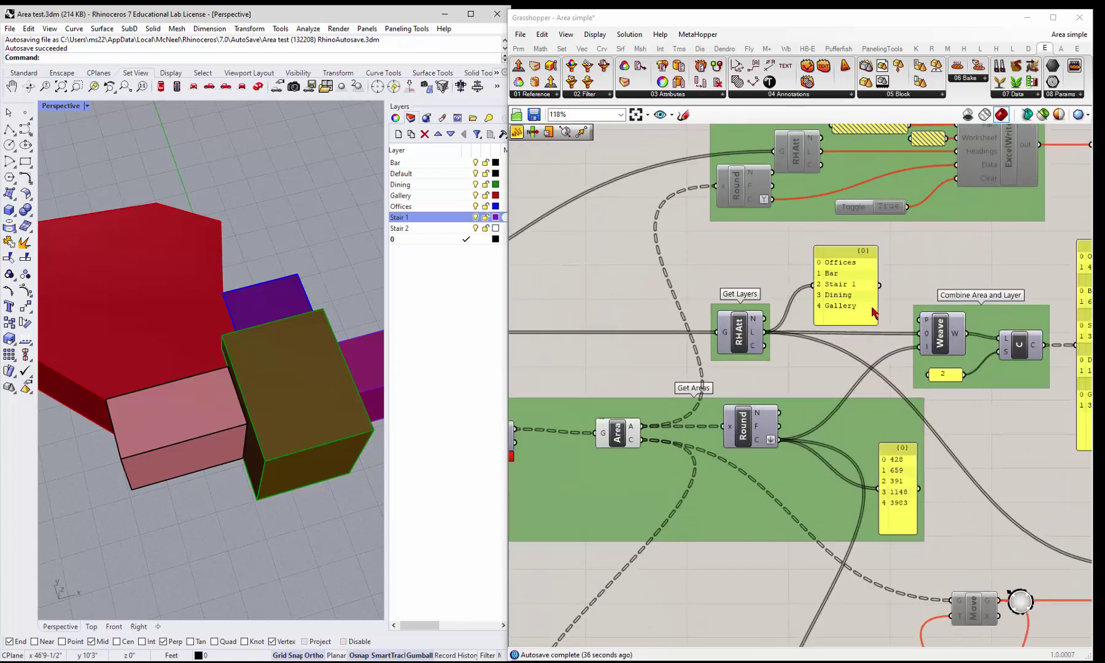
scroll(875, 312, up, 1)
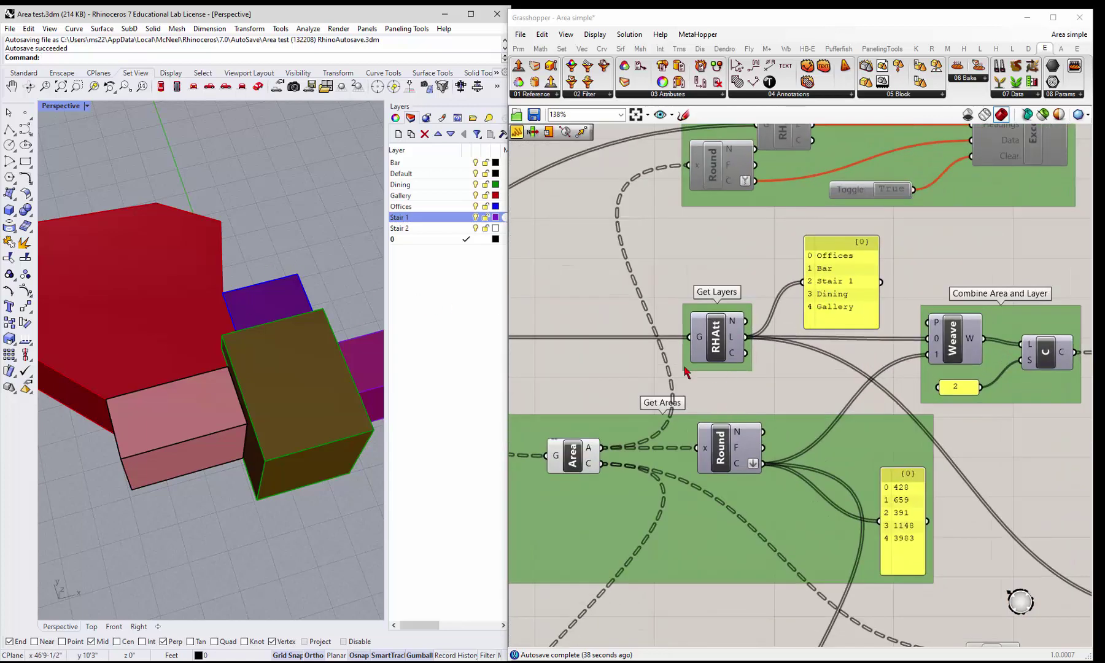
scroll(686, 371, down, 2)
scroll(748, 500, up, 3)
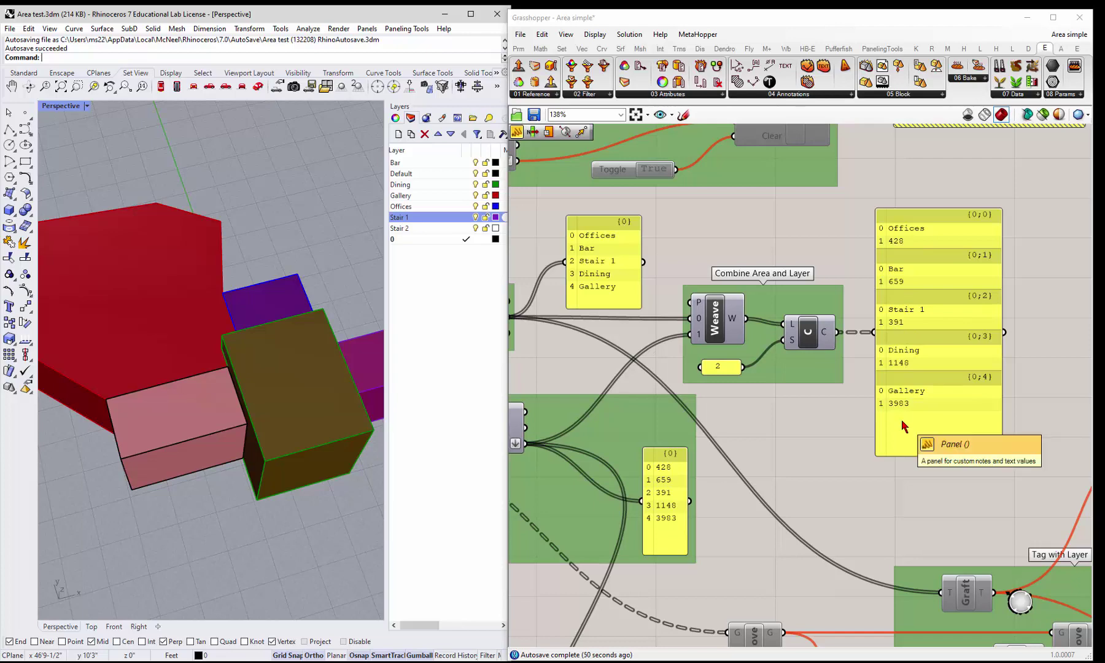
scroll(901, 419, down, 5)
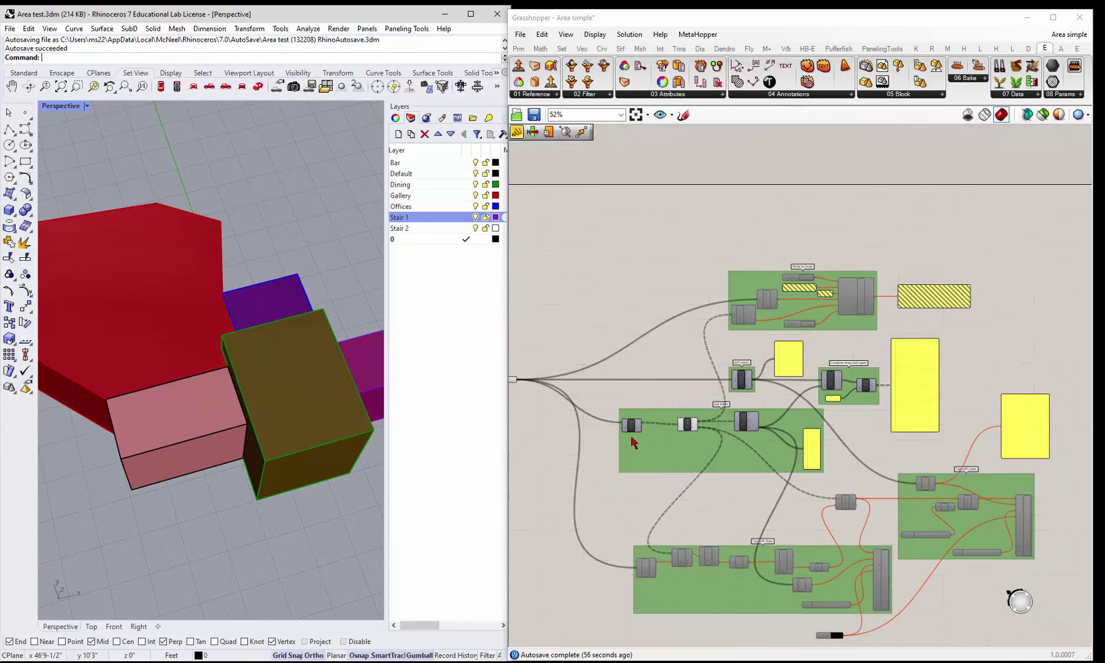
scroll(633, 442, up, 3)
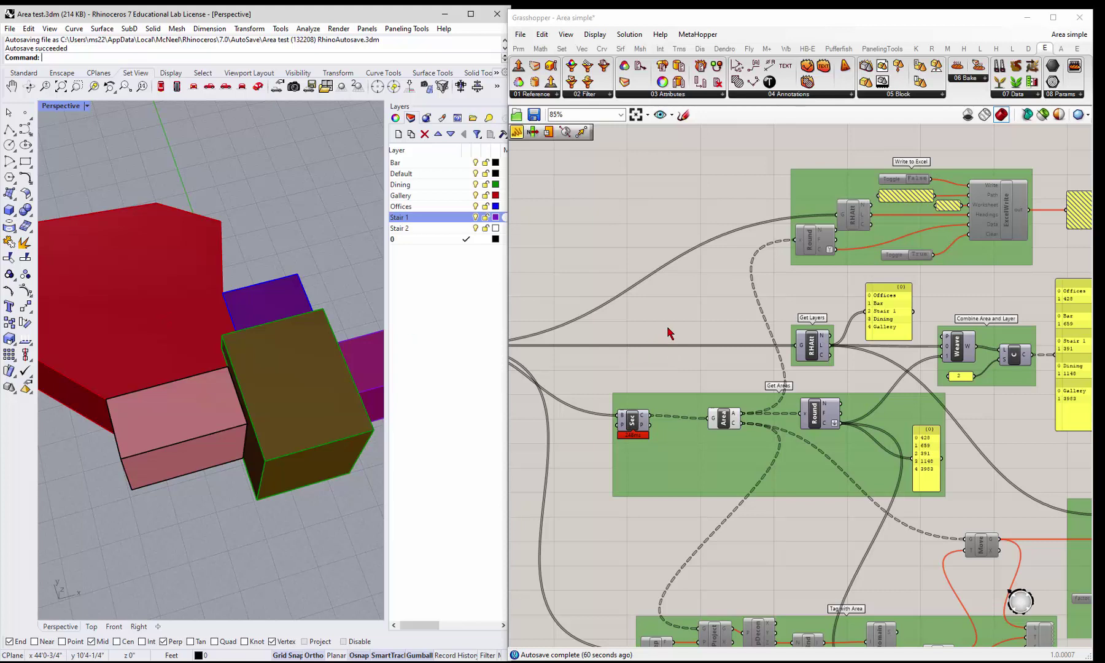
scroll(669, 333, down, 5)
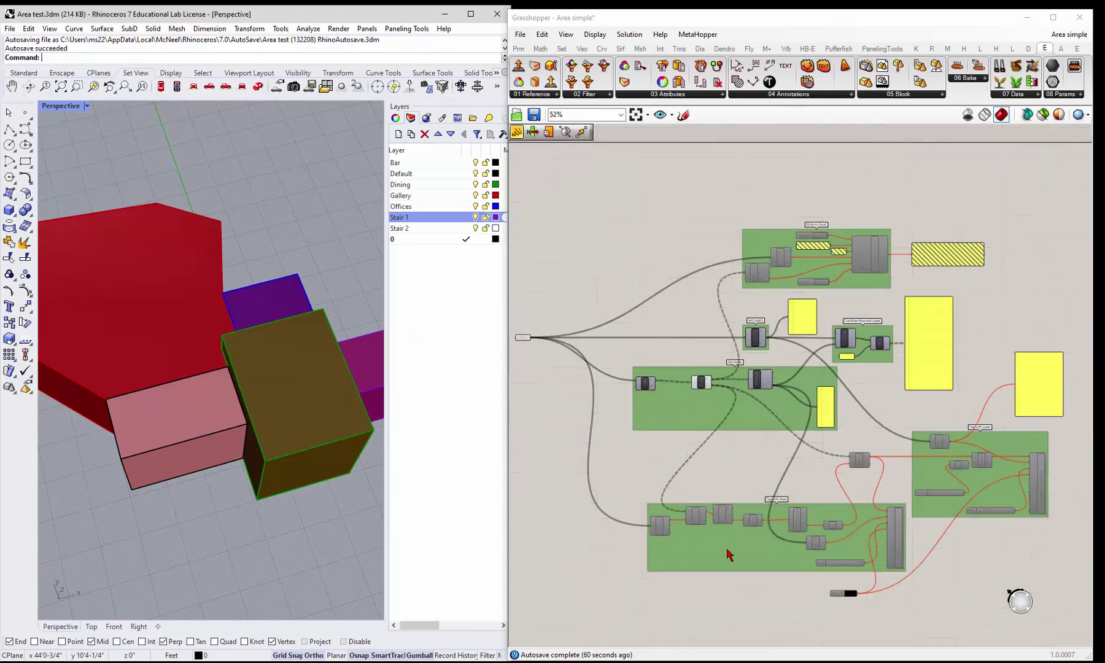